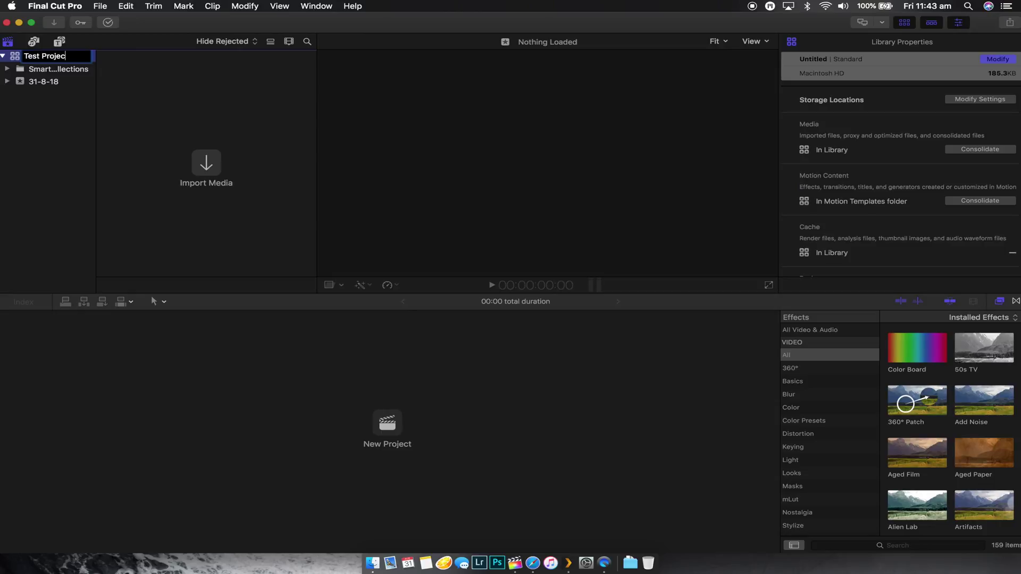
Step: Rename the 31-8-18 event to Test Project, then select the Test Project library
{"action": "left_click", "coordinate": [40, 86]}
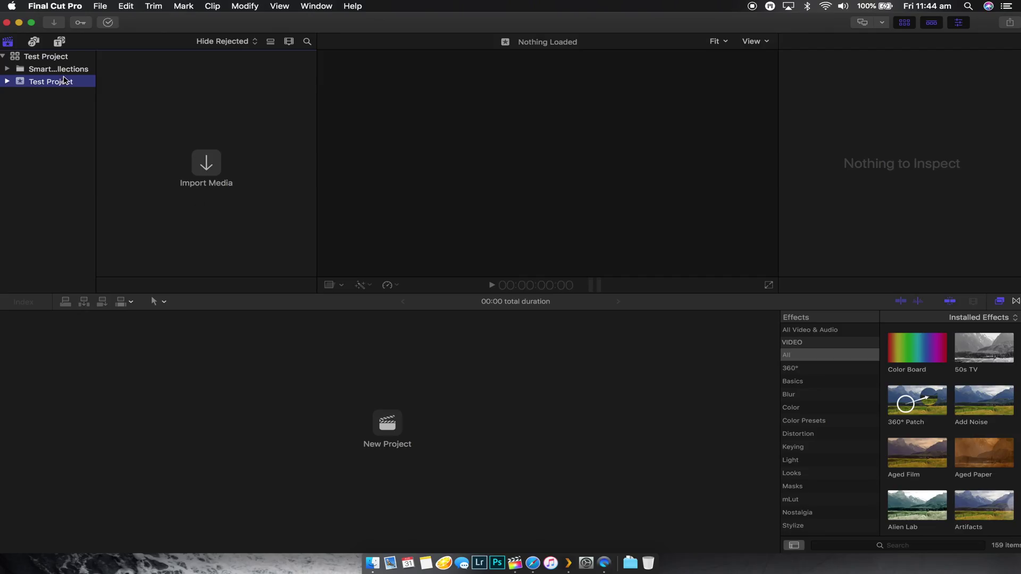
{"action": "left_click", "coordinate": [52, 57]}
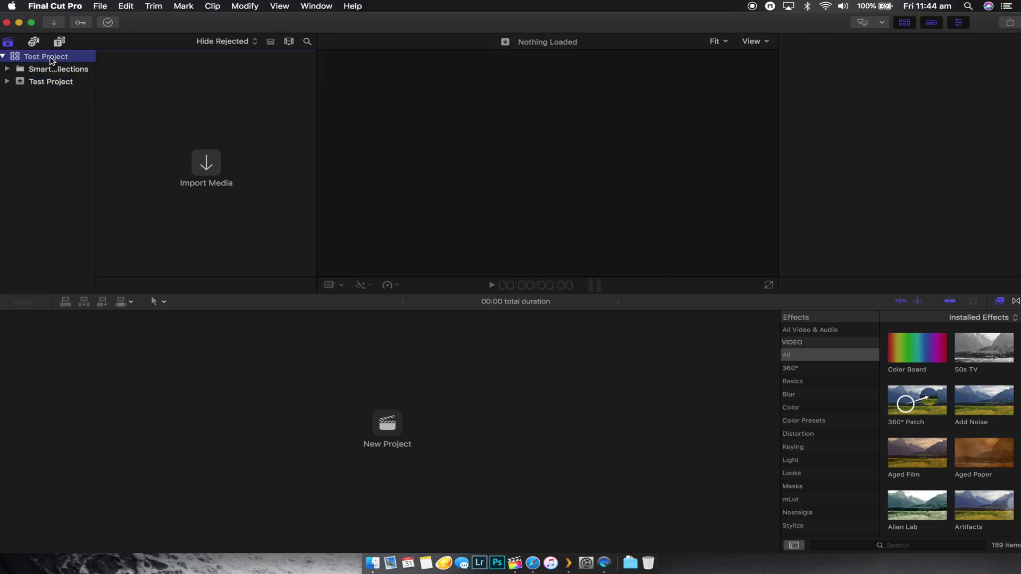
Step: Import C0011.MP4 from Desktop > Footage > A7III into the Test Project event
{"action": "left_click", "coordinate": [205, 165]}
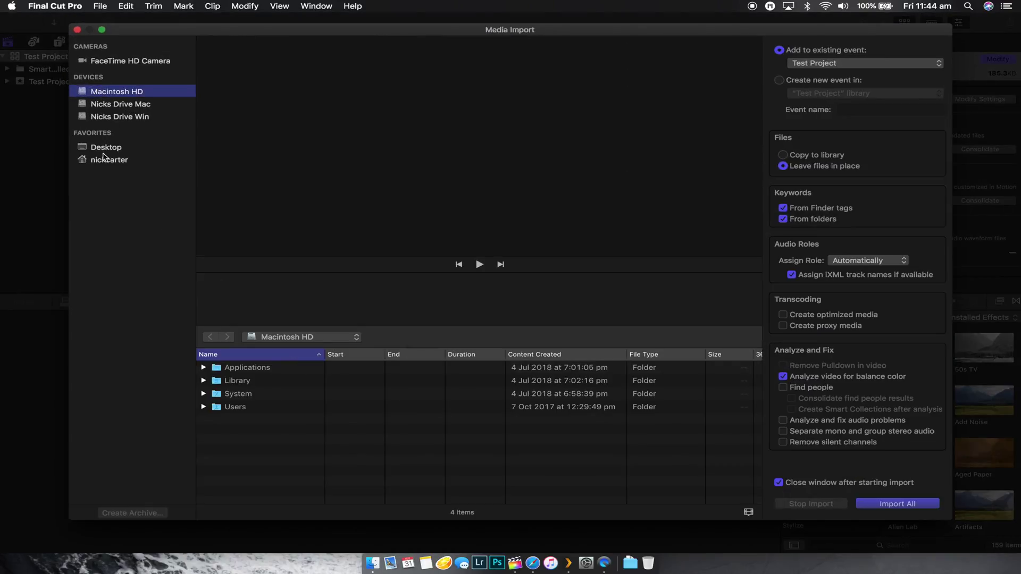
{"action": "left_click", "coordinate": [104, 149]}
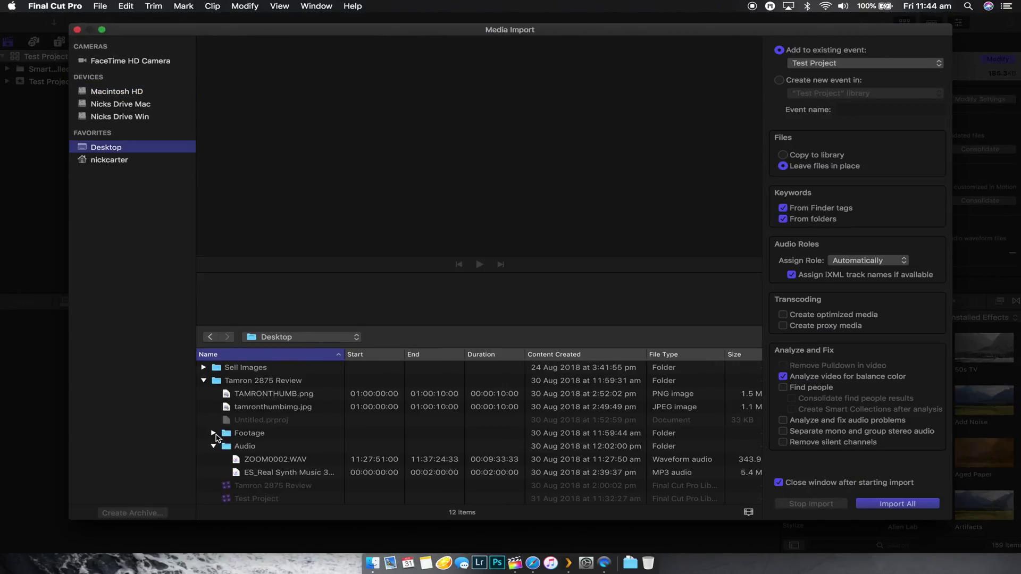
{"action": "left_click", "coordinate": [214, 433]}
{"action": "left_click", "coordinate": [223, 447]}
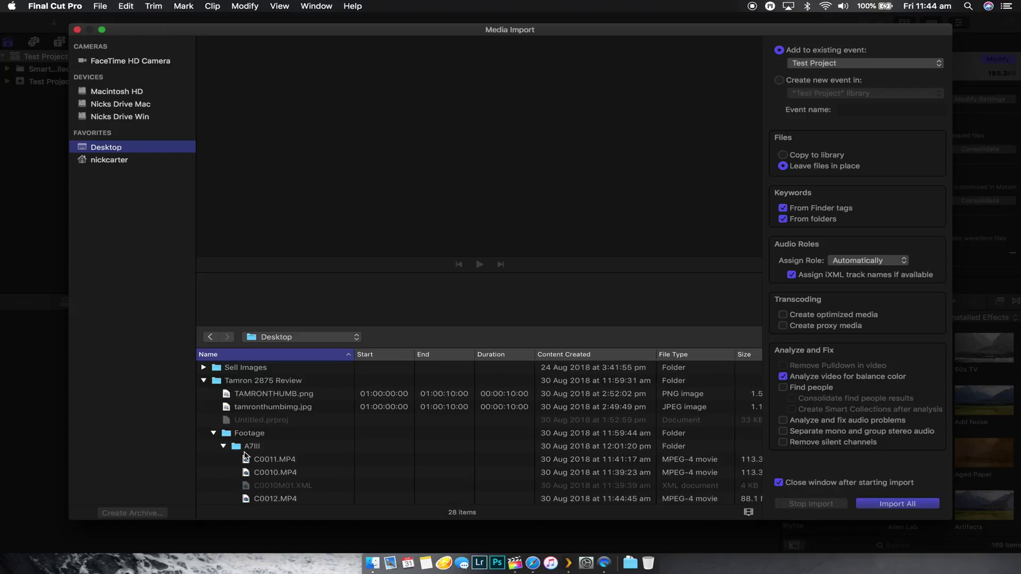
{"action": "left_click", "coordinate": [388, 456]}
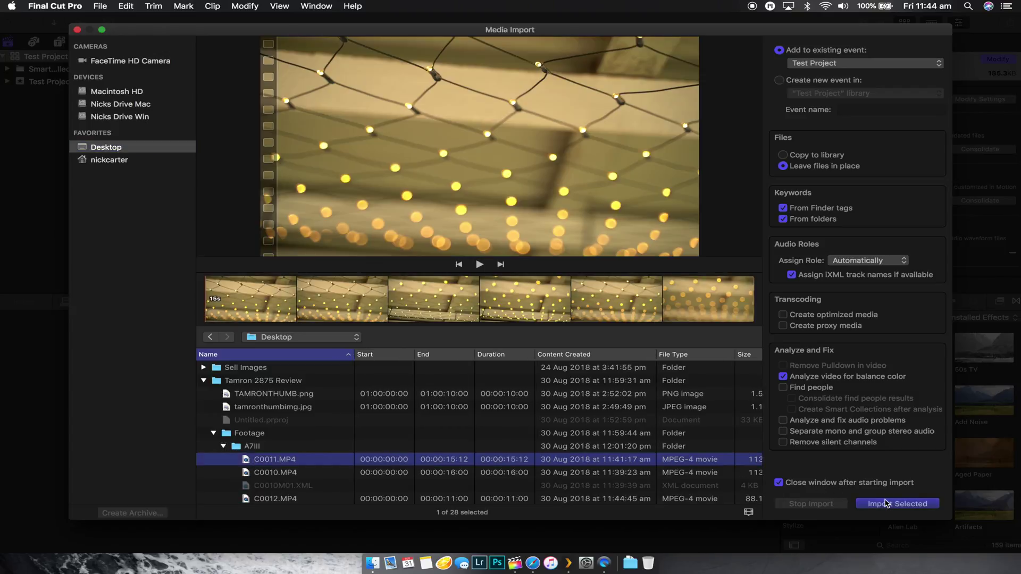
{"action": "left_click", "coordinate": [886, 504]}
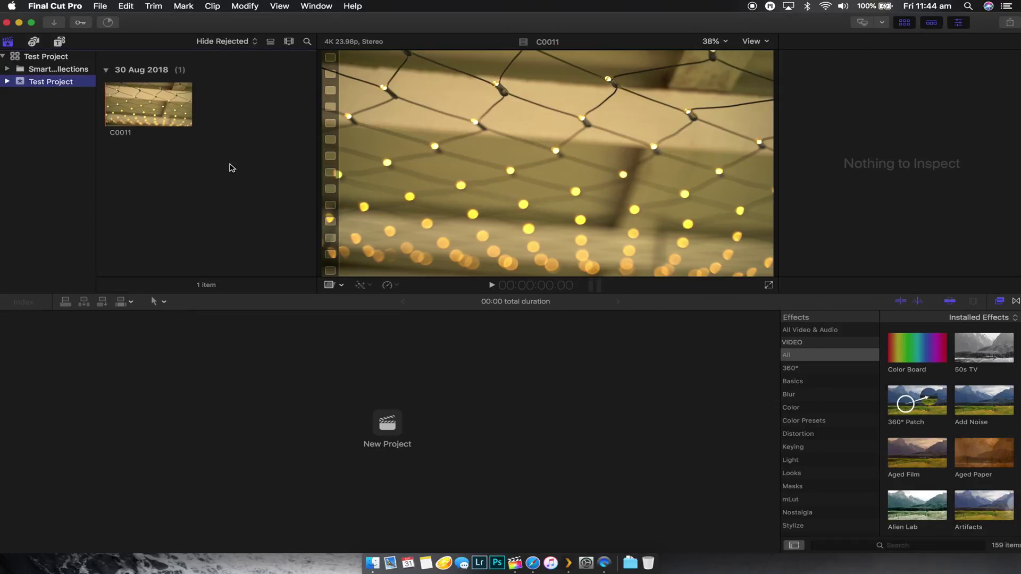
Step: Select clip C0011 in the event and mark its in point at the skimmed frame
{"action": "left_click", "coordinate": [138, 103]}
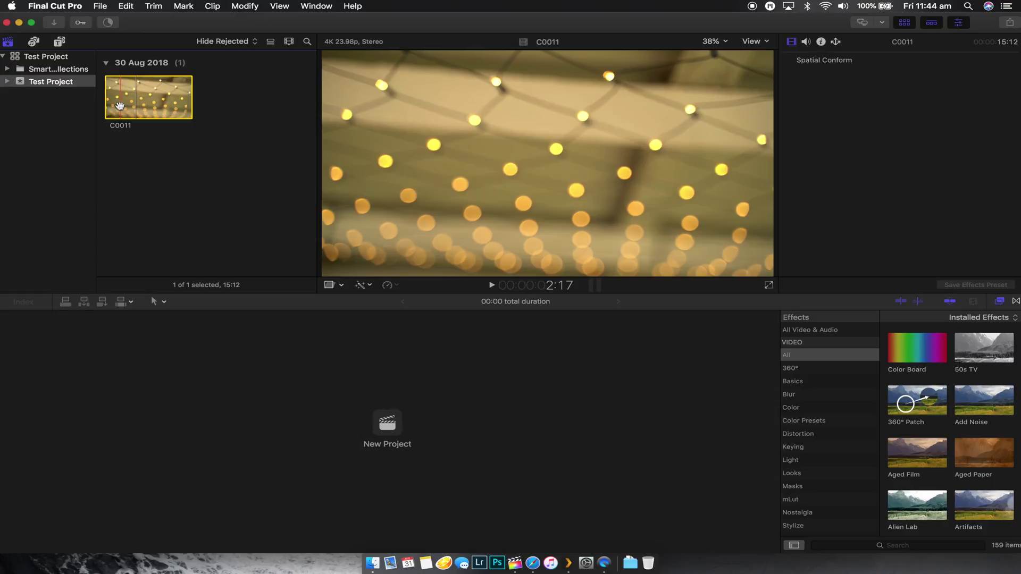
{"action": "key", "text": "i"}
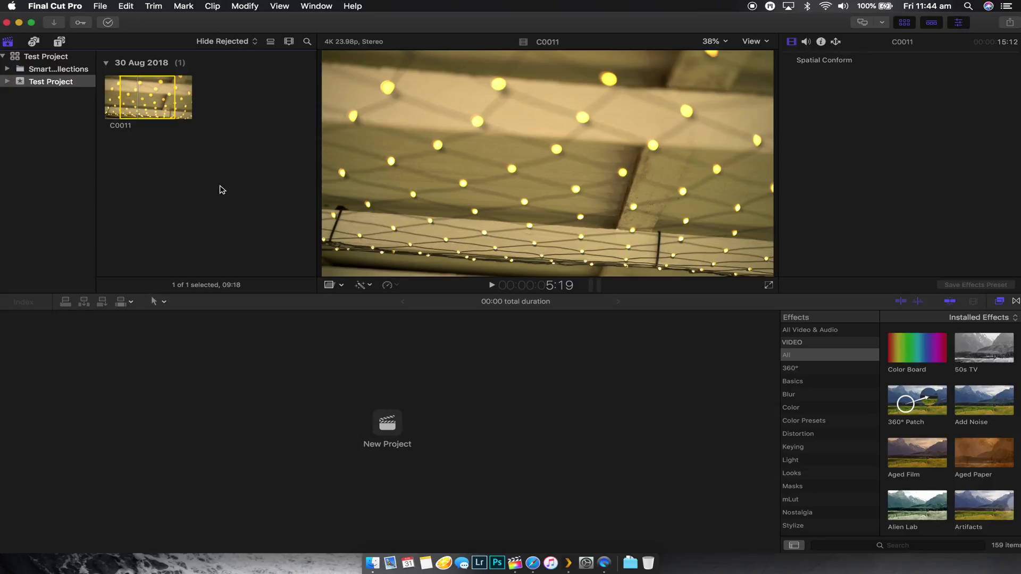
{"action": "left_click", "coordinate": [386, 427]}
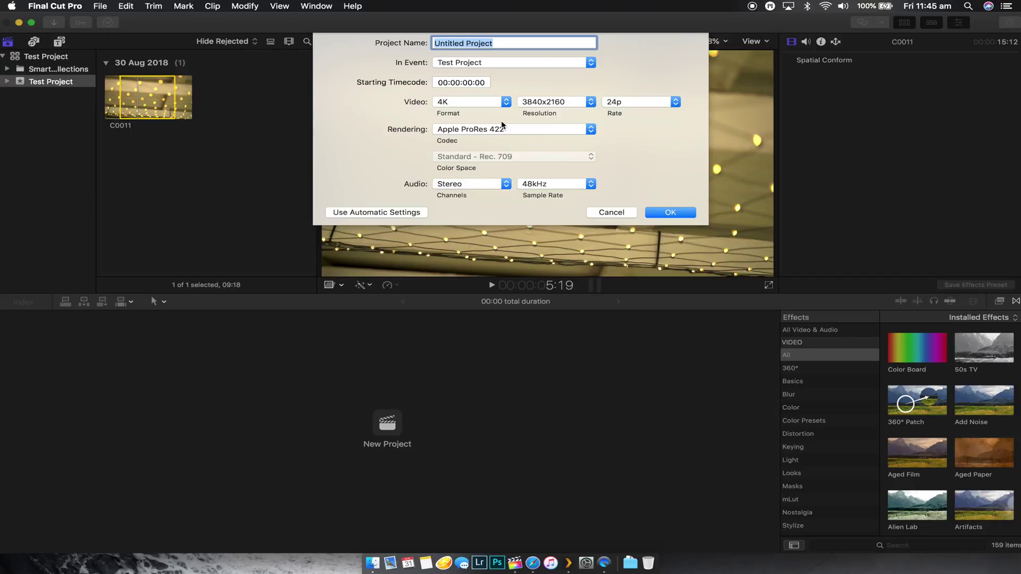
Step: Create a 4K project named Test Project in the Test Project event
{"action": "type", "text": "Test Project"}
{"action": "left_click", "coordinate": [473, 102]}
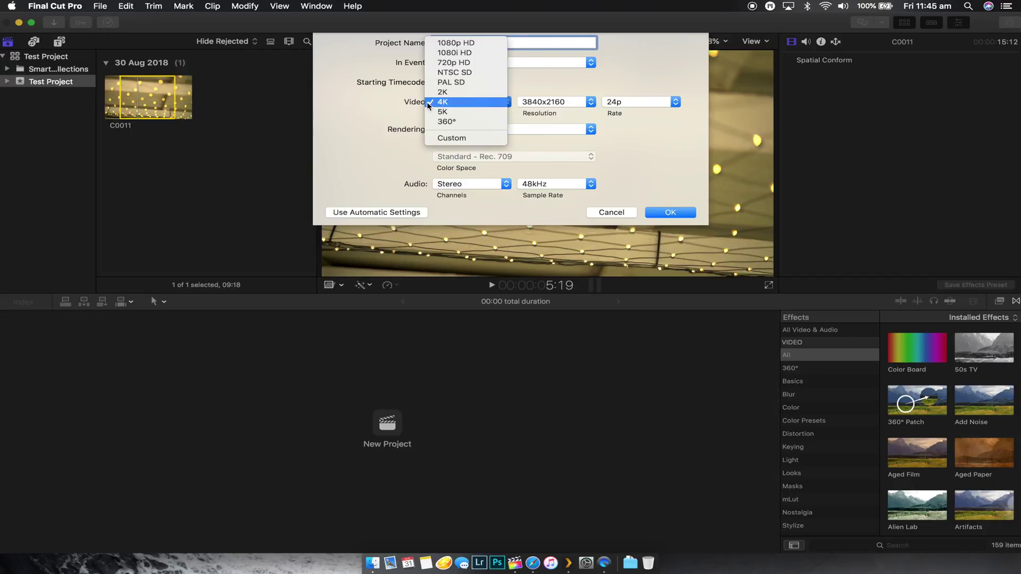
{"action": "left_click", "coordinate": [457, 103]}
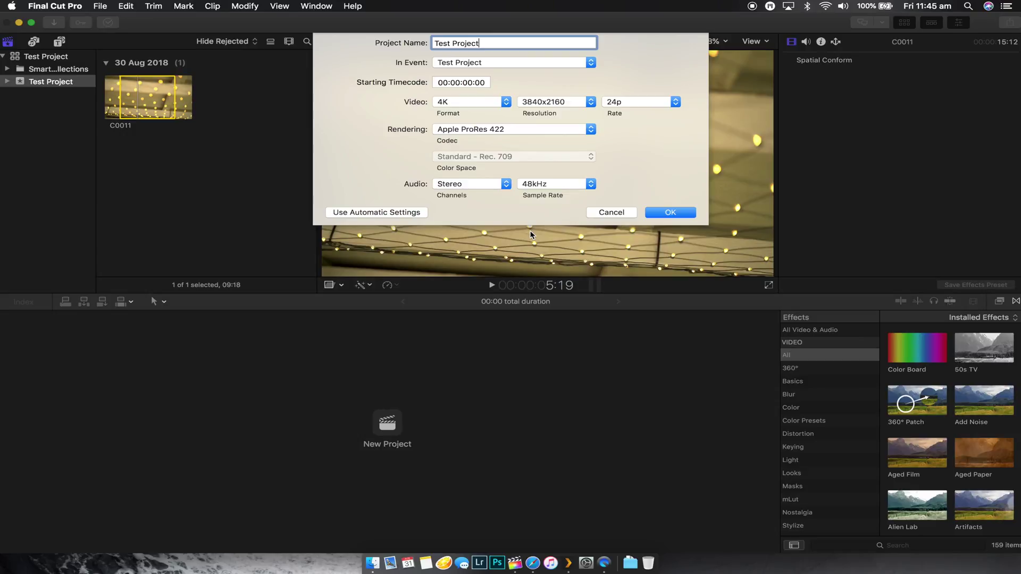
{"action": "left_click", "coordinate": [677, 212]}
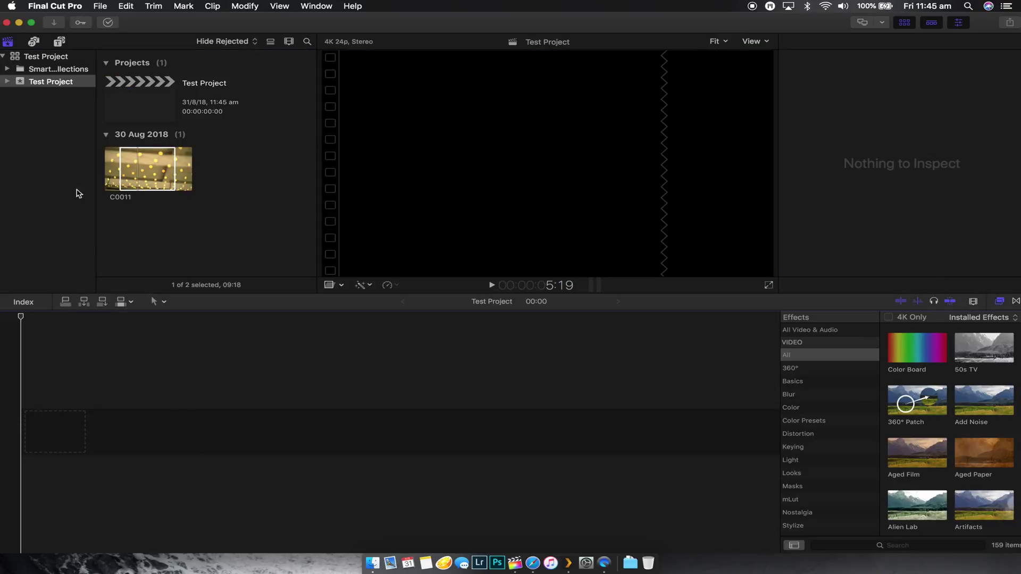
Step: Drag clip C0011 to the start of the Test Project timeline, then select the library
{"action": "left_click", "coordinate": [158, 93]}
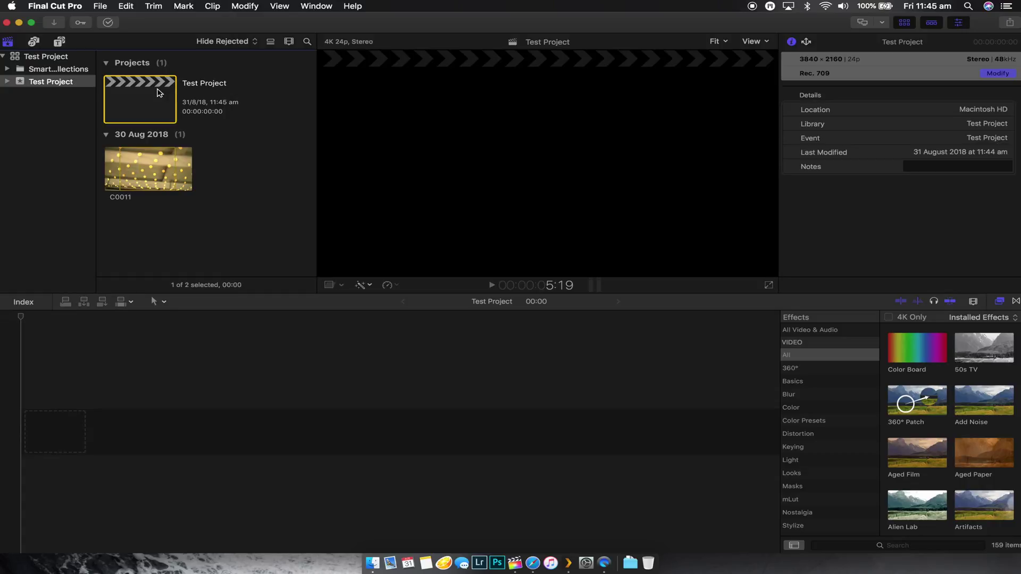
{"action": "left_click_drag", "start_coordinate": [168, 170], "coordinate": [53, 431]}
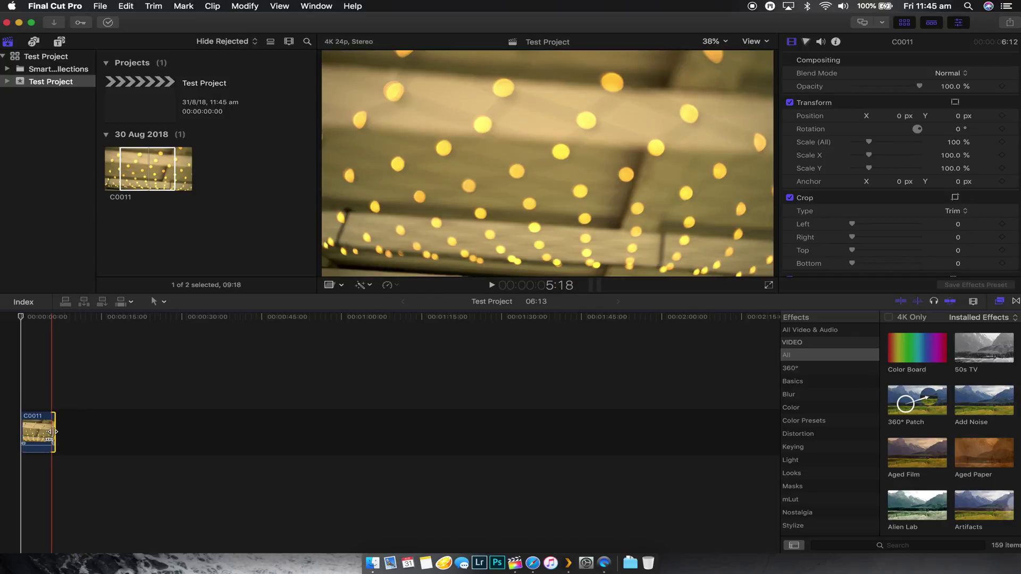
{"action": "left_click", "coordinate": [46, 58]}
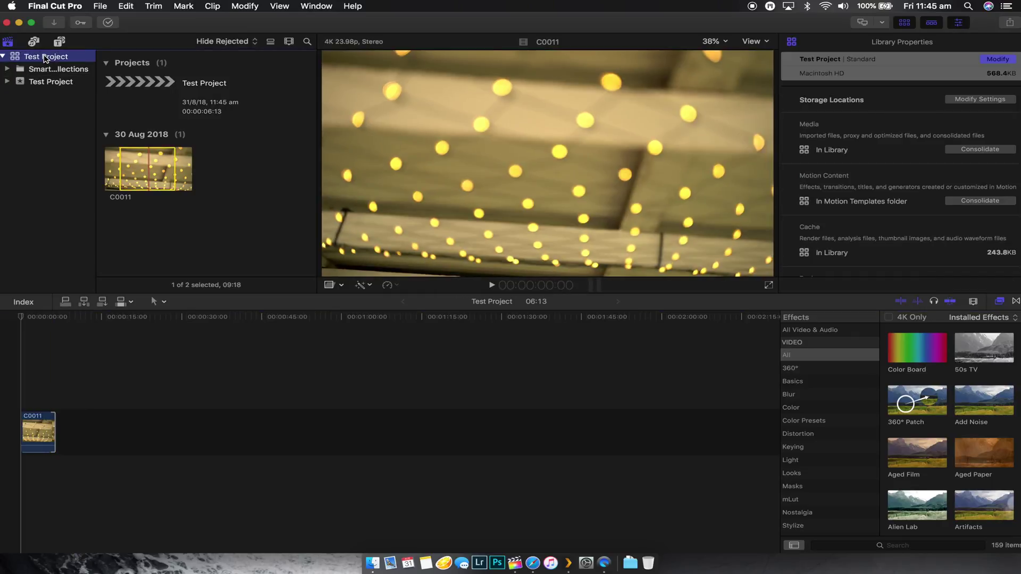
Step: Open the Tamron 2875 Review library from the recent libraries list
{"action": "right_click", "coordinate": [33, 102]}
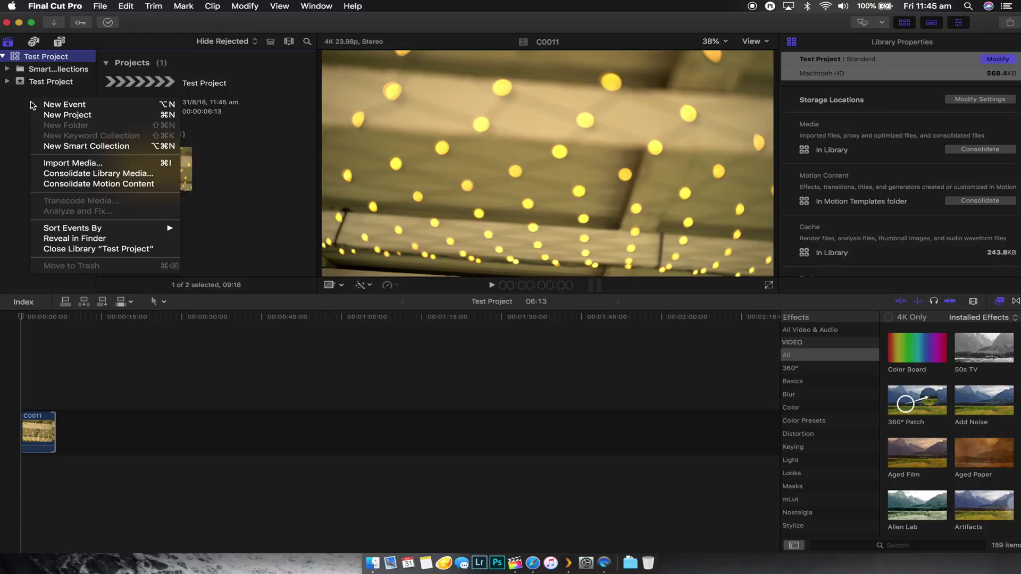
{"action": "left_click", "coordinate": [16, 121]}
{"action": "left_click", "coordinate": [105, 12]}
{"action": "mouse_move", "coordinate": [115, 37]}
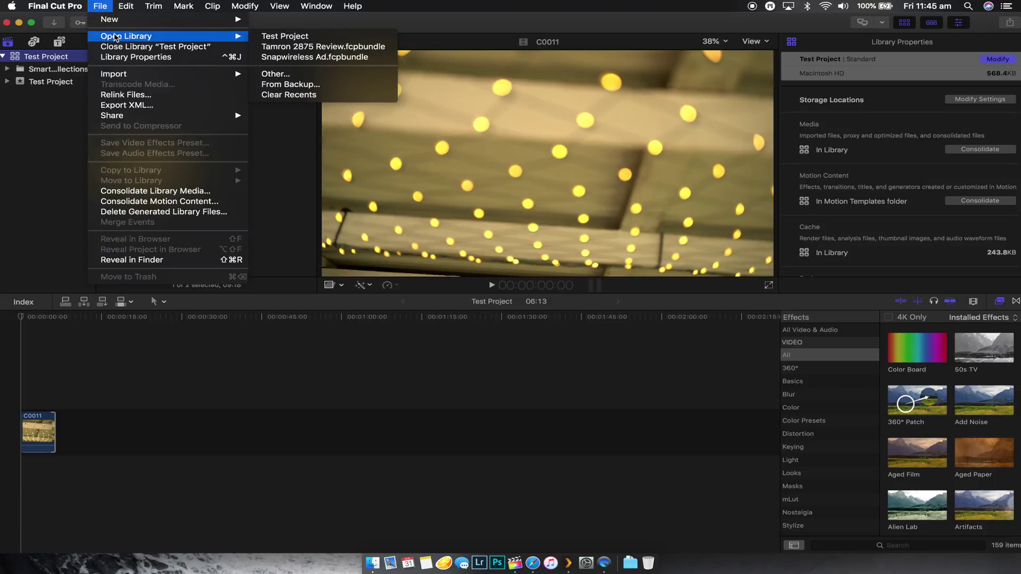
{"action": "left_click", "coordinate": [296, 47]}
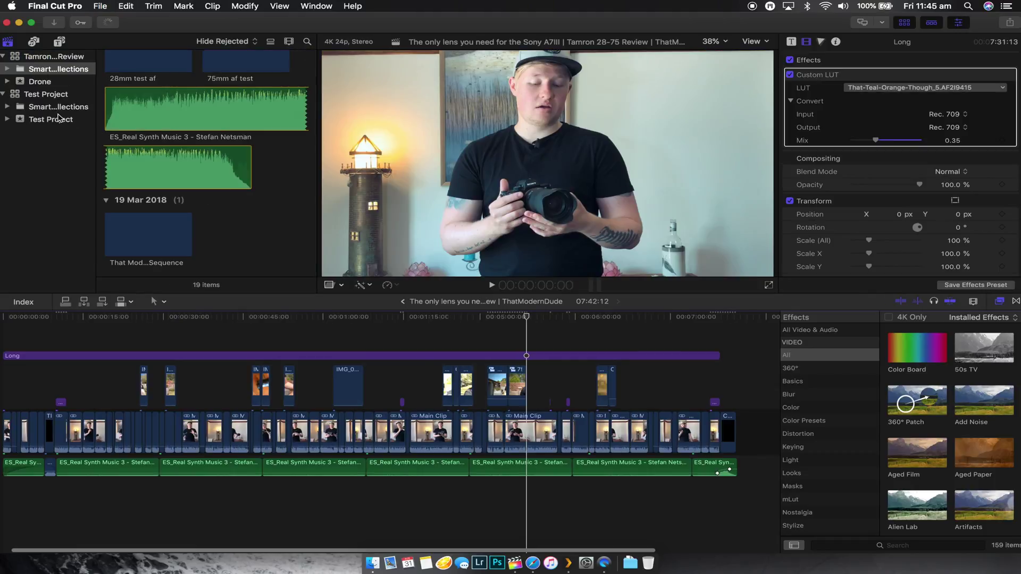
Step: Close the Test Project library
{"action": "left_click", "coordinate": [35, 95]}
{"action": "right_click", "coordinate": [36, 95]}
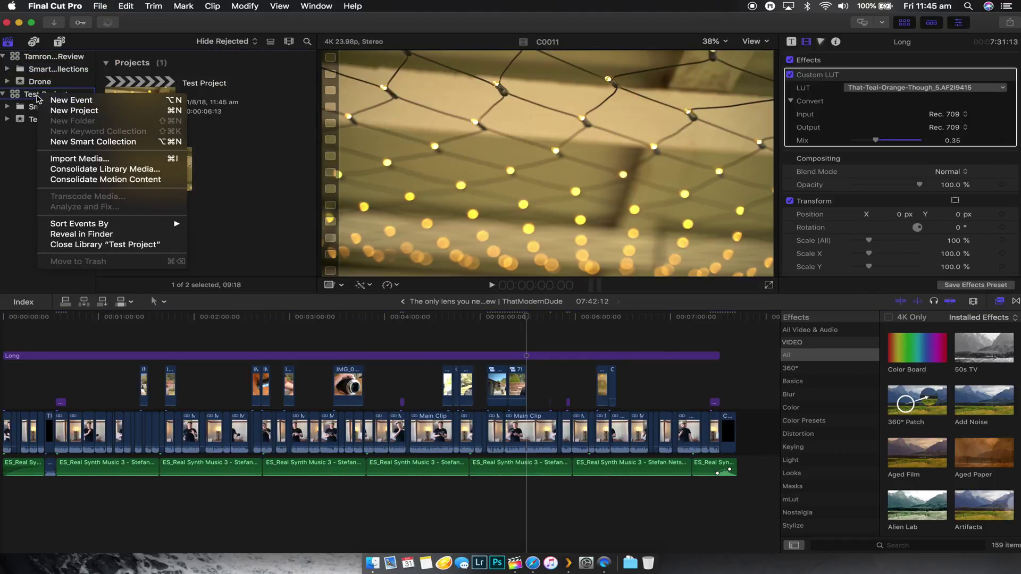
{"action": "left_click", "coordinate": [75, 244]}
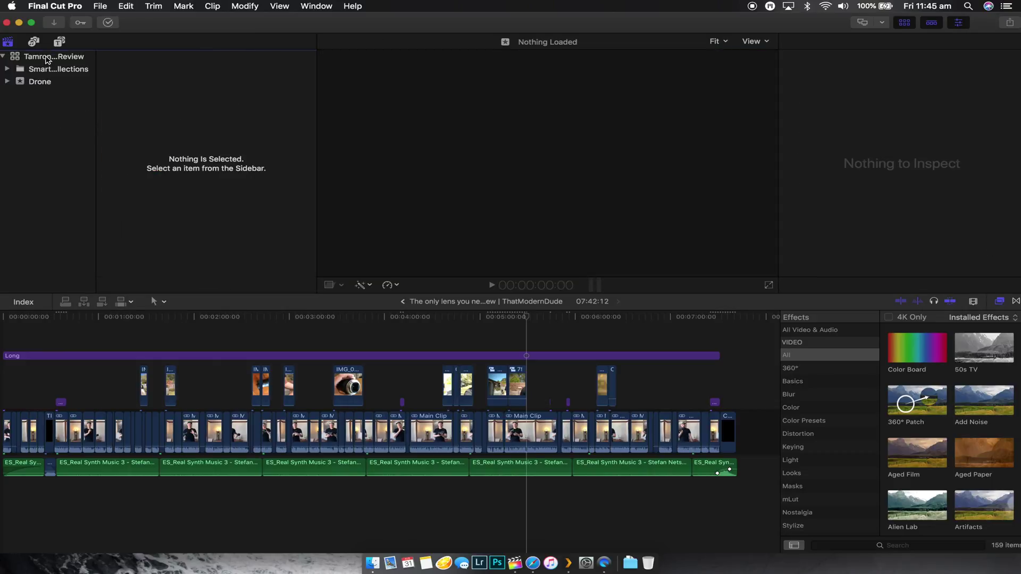
Step: Show the Drone event's clips in the Tamron 2875 Review library and reopen the Inspector
{"action": "left_click", "coordinate": [47, 56]}
{"action": "scroll", "coordinate": [182, 103], "scroll_direction": "up", "scroll_amount": 10}
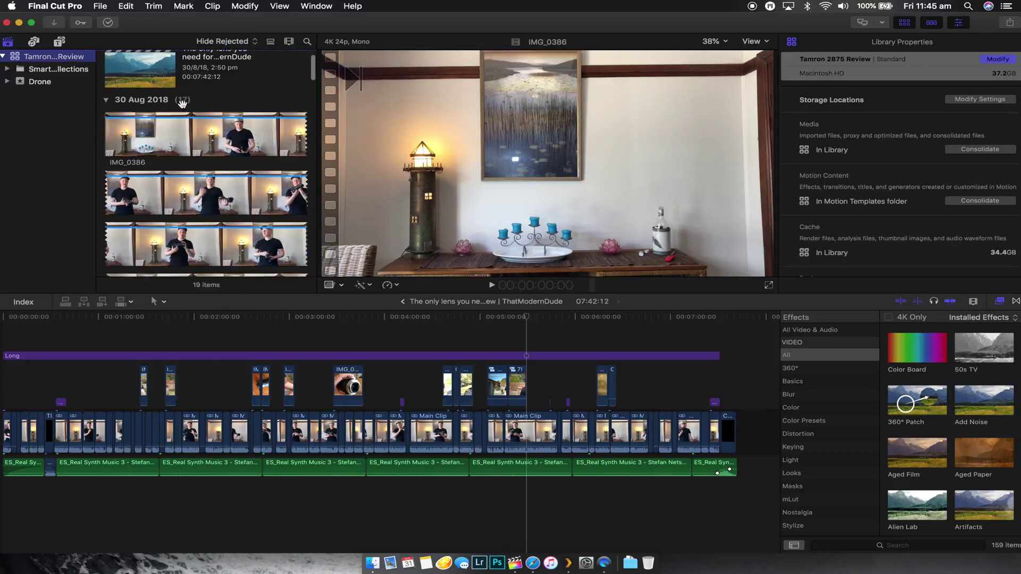
{"action": "left_click", "coordinate": [40, 83]}
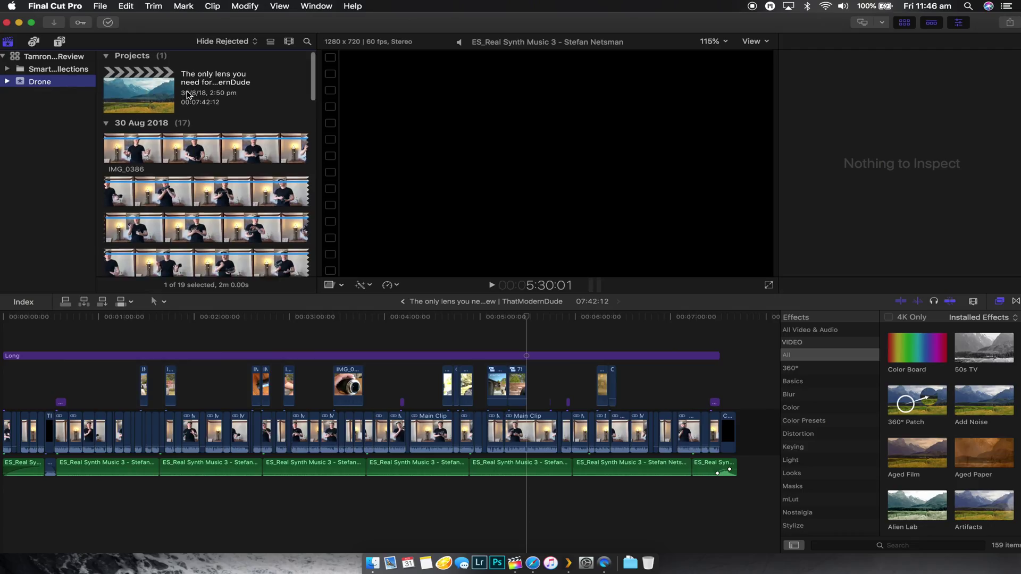
{"action": "scroll", "coordinate": [187, 95], "scroll_direction": "up", "scroll_amount": 10}
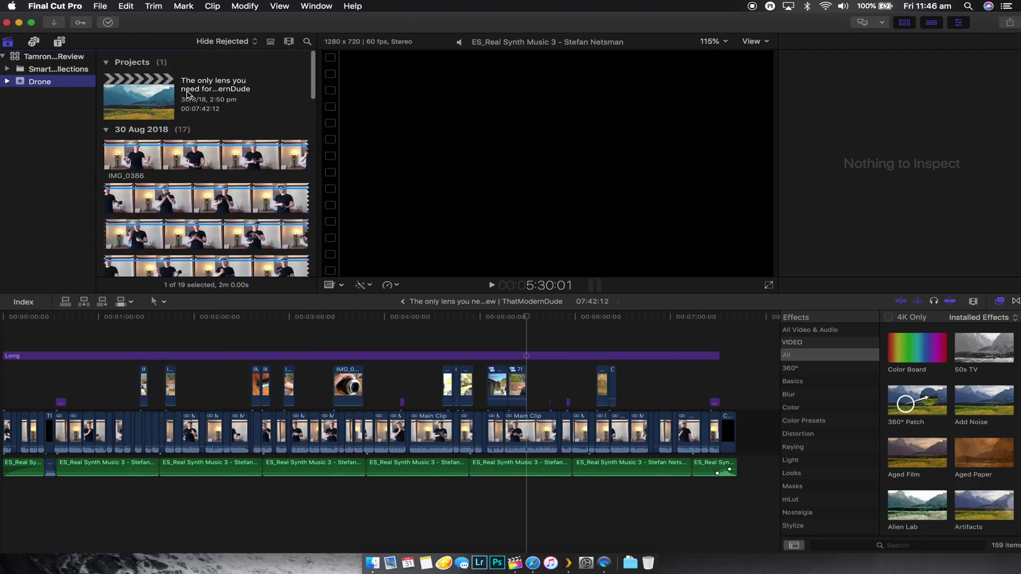
{"action": "key", "text": "super+4"}
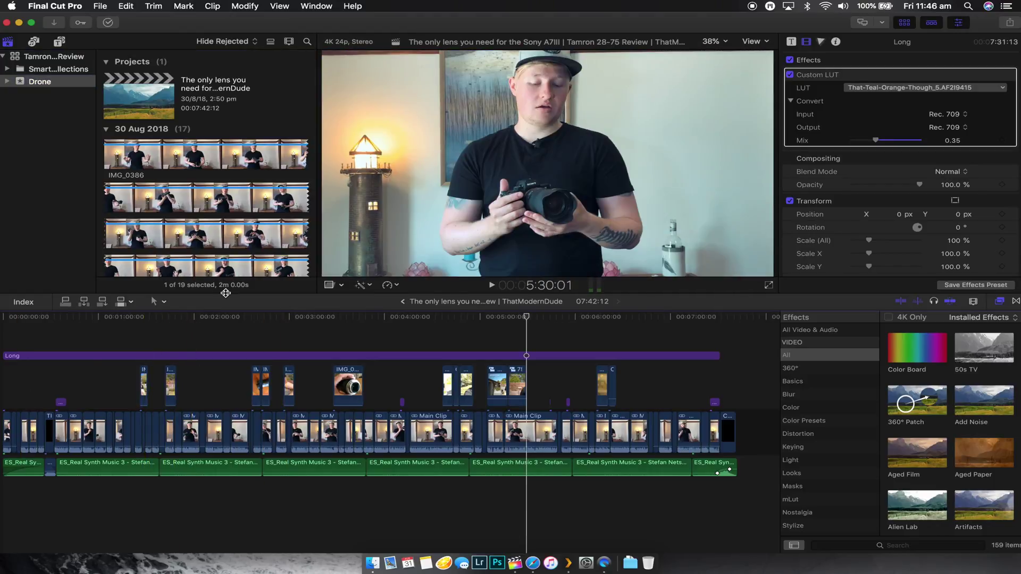